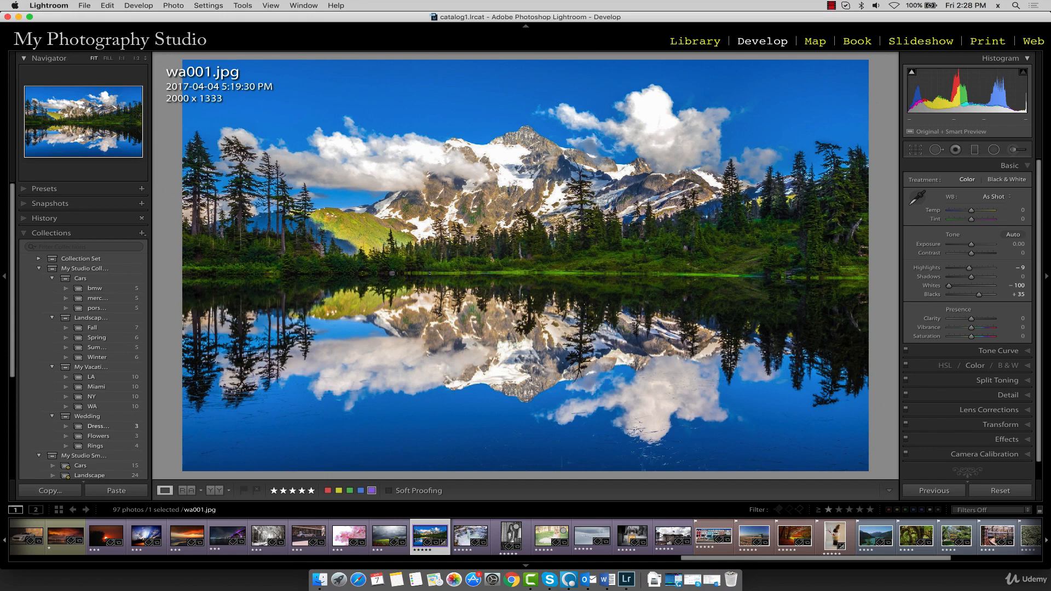
- Open bmw005.jpg from the bmw collection and start the Crop & Straighten tool
click(105, 288)
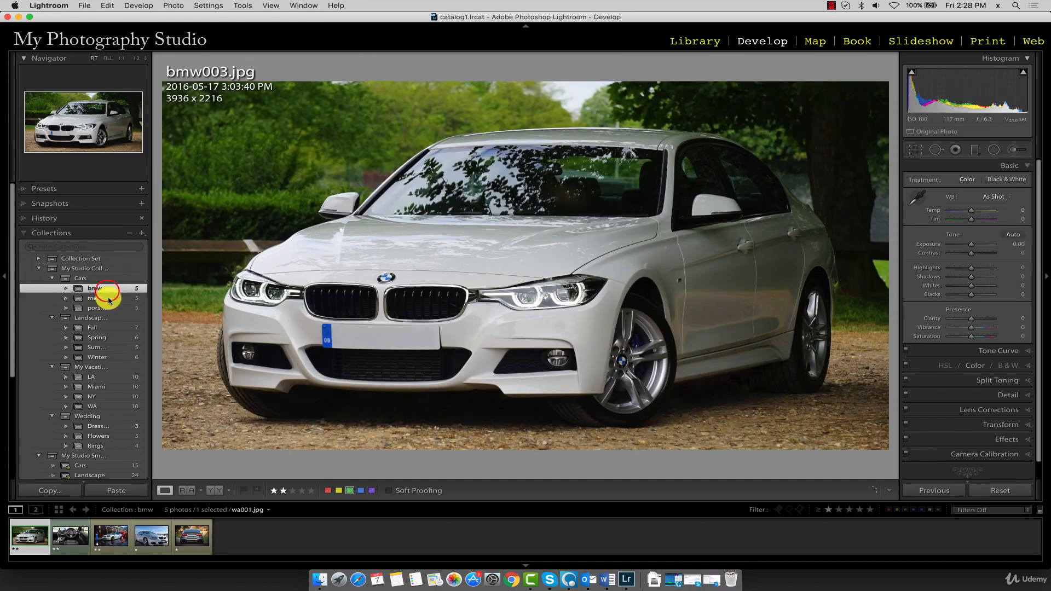
click(112, 532)
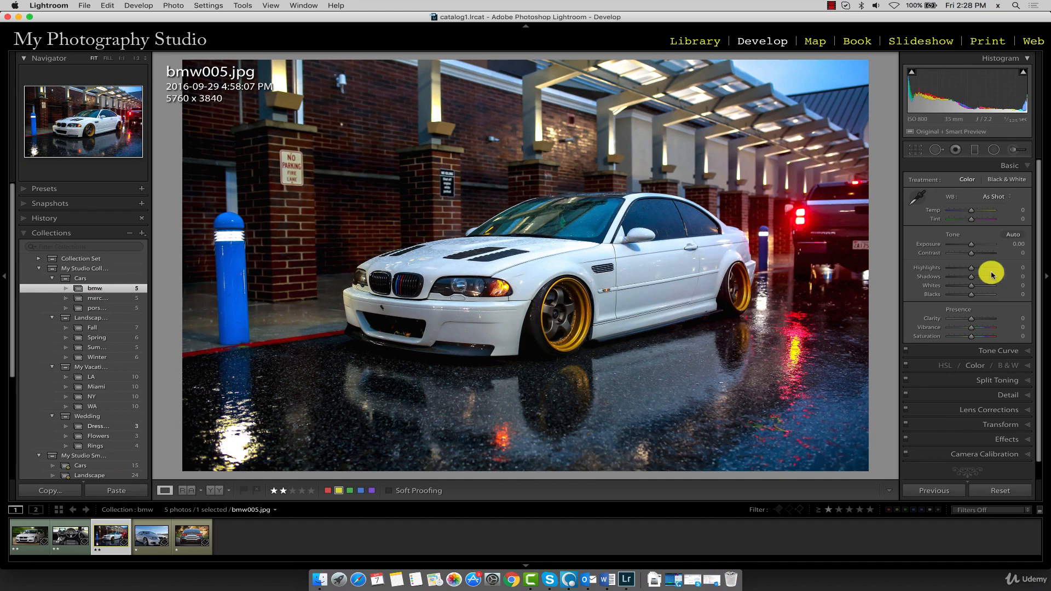
click(918, 151)
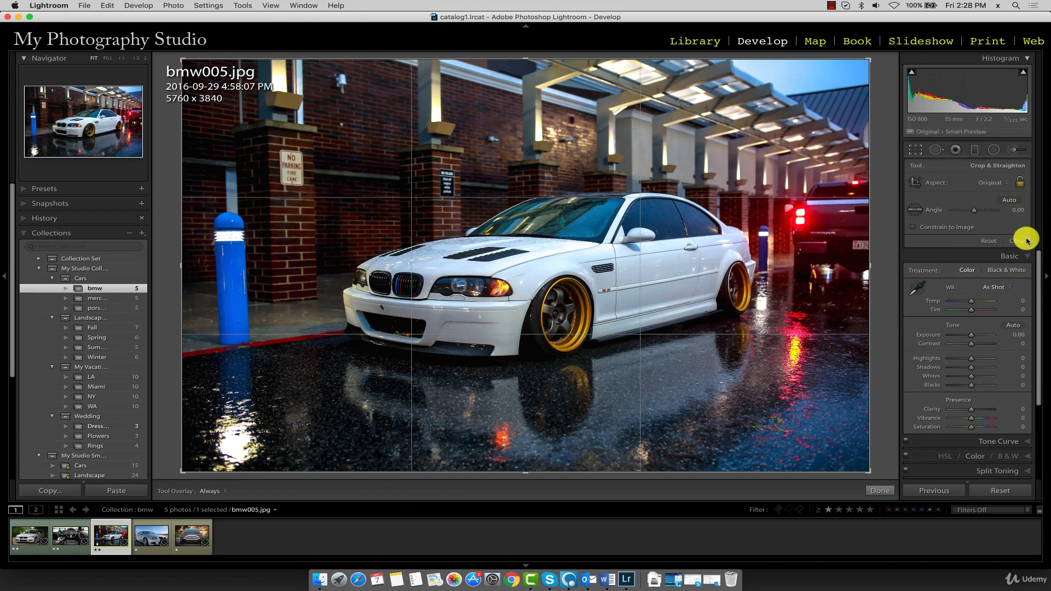
- Unlock the aspect ratio and crop tightly around the white car, trimming the frame to about 3855 x 1950 pixels
click(1020, 182)
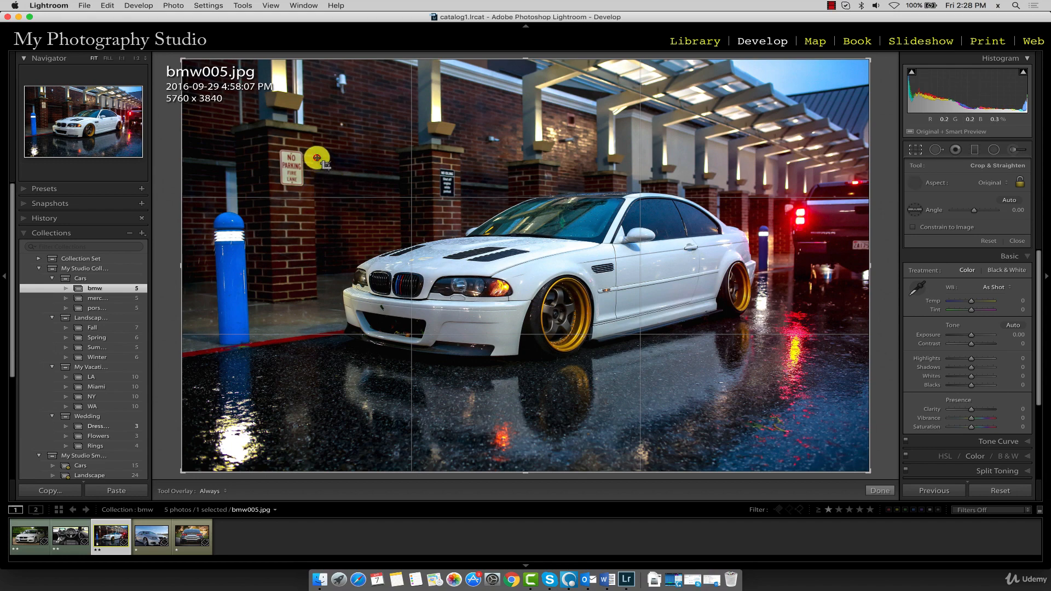
drag(316, 158, 781, 382)
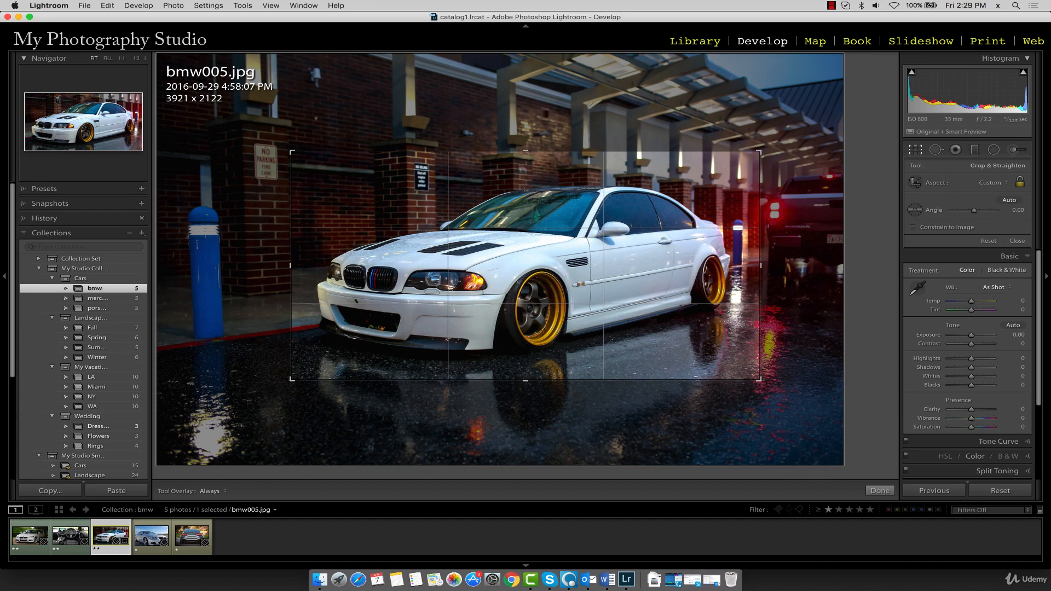
mouse_move(289, 150)
mouse_down()
mouse_move(298, 159)
mouse_move(241, 159)
mouse_move(323, 197)
mouse_move(270, 115)
mouse_move(259, 160)
mouse_move(298, 157)
mouse_up()
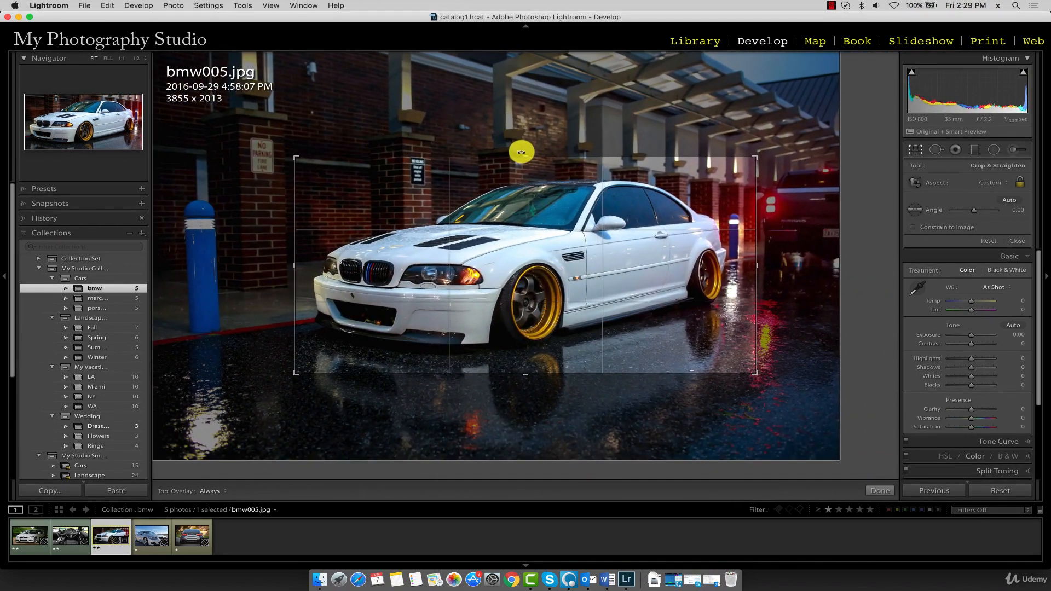
mouse_move(523, 155)
mouse_down()
mouse_move(525, 165)
mouse_move(521, 145)
mouse_move(521, 157)
mouse_up()
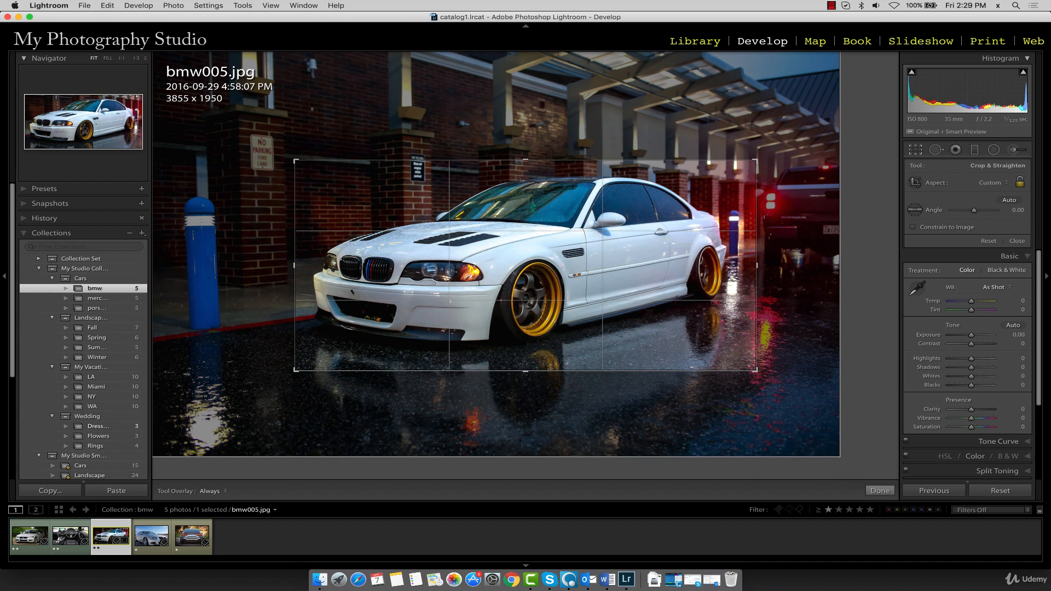
- Lock the crop's aspect ratio and set it to 5 x 7
click(1021, 186)
click(950, 188)
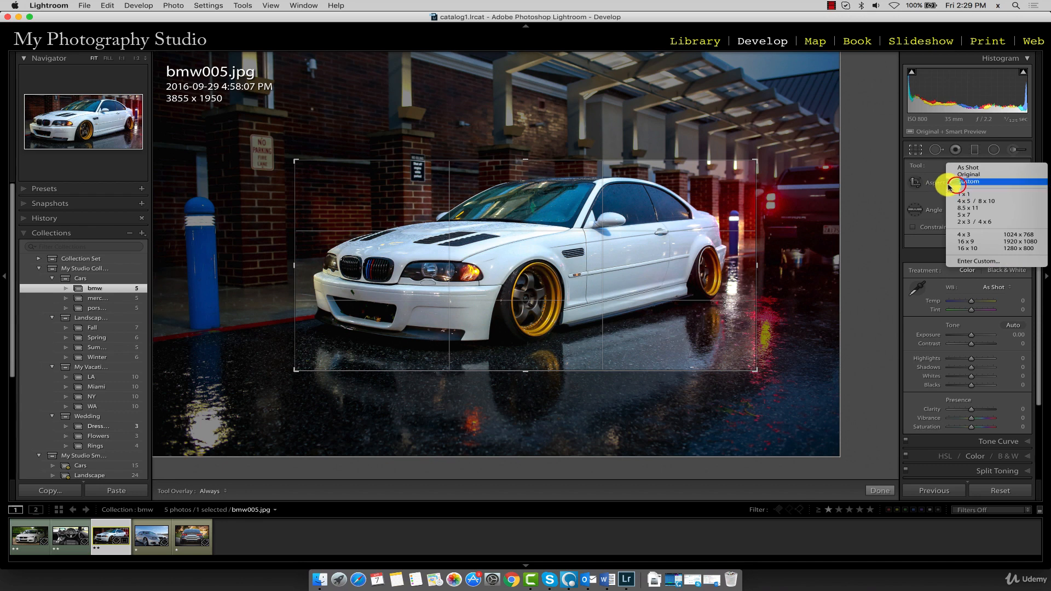
click(939, 184)
click(959, 187)
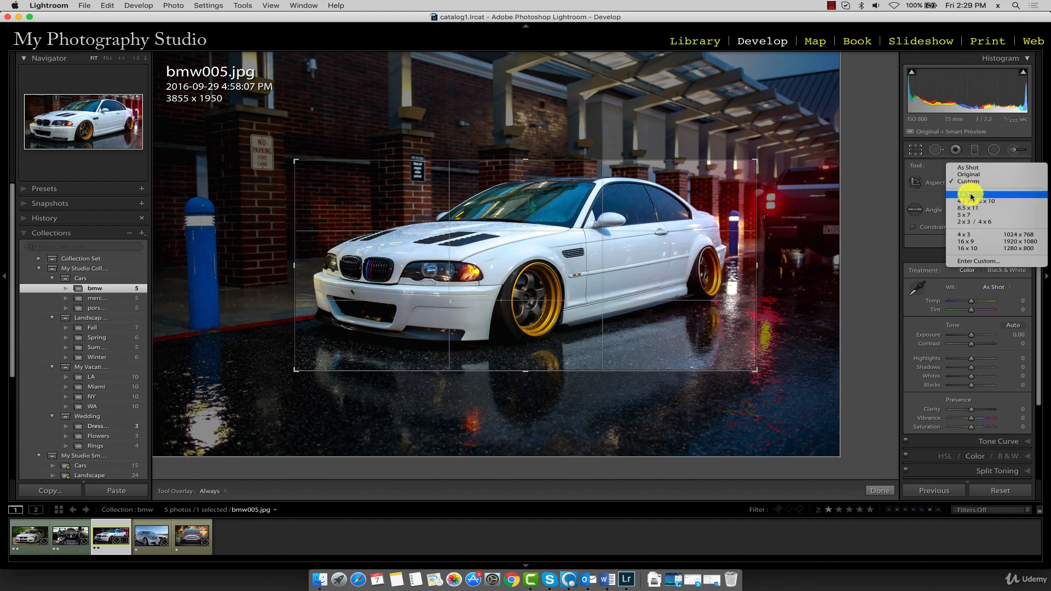
click(967, 214)
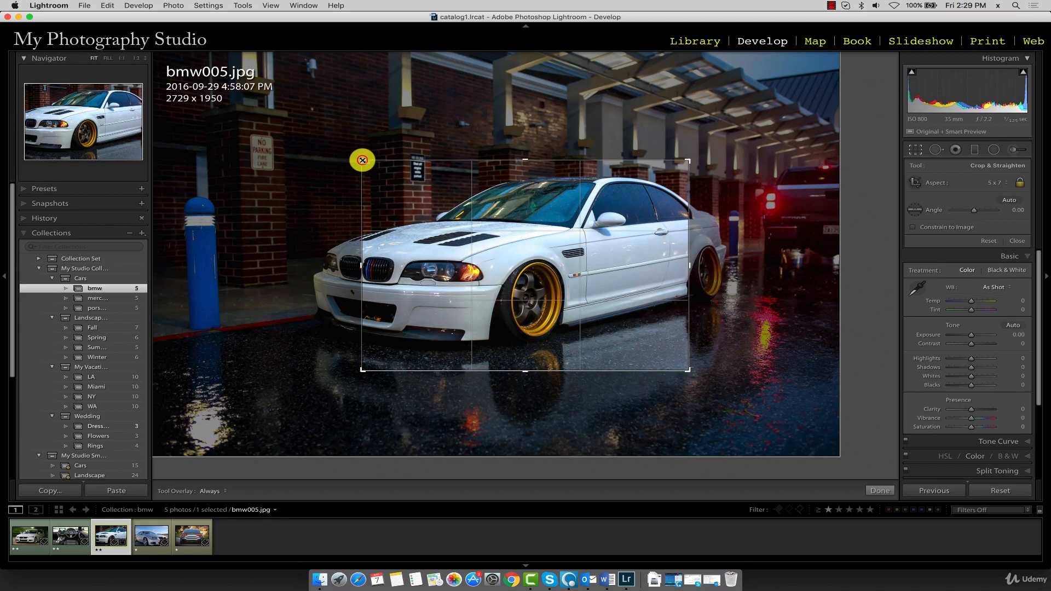
- Enlarge the 5 x 7 crop frame to about 3754 x 2682 pixels and reposition the photo so the whole car fits inside
drag(362, 160, 279, 137)
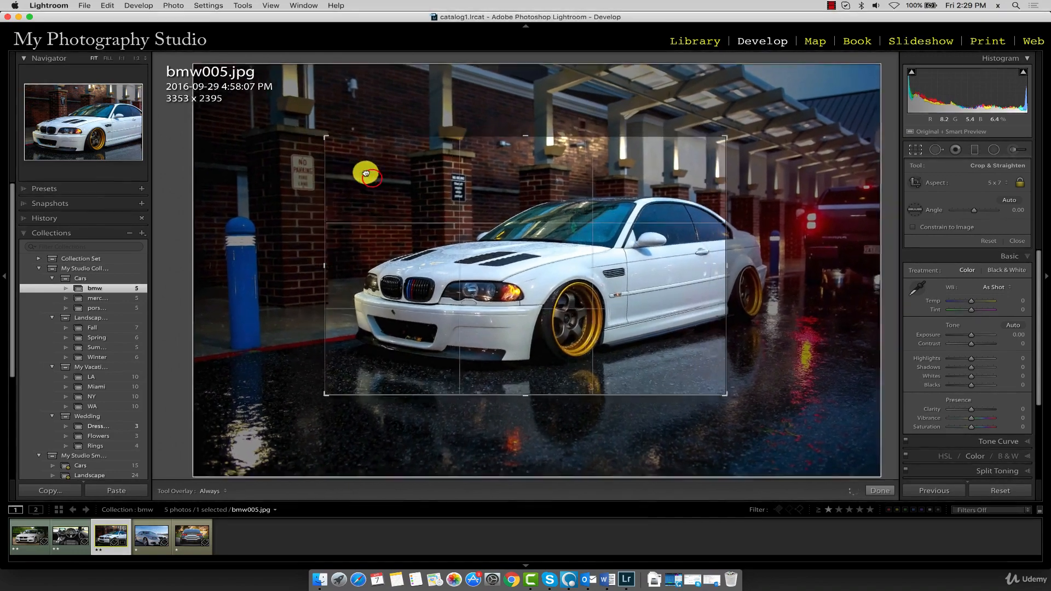
drag(366, 174, 392, 146)
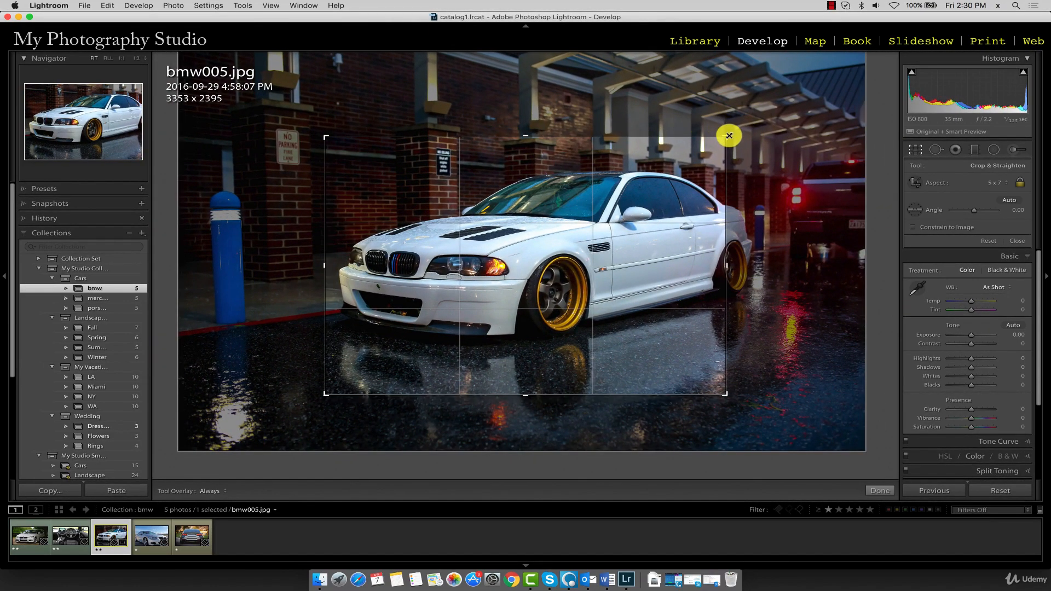
drag(729, 135, 757, 117)
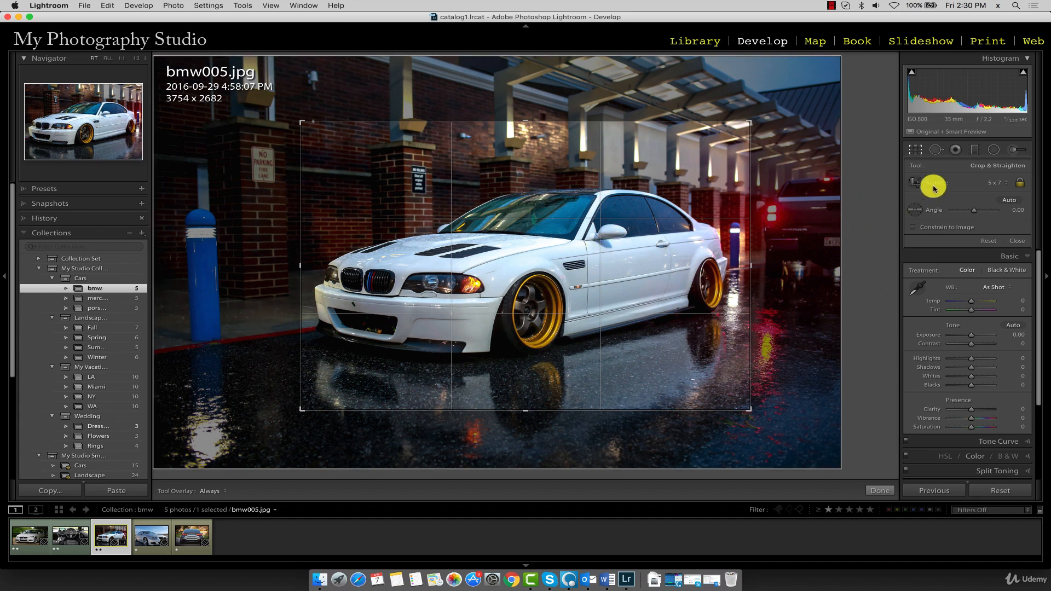
- Redraw the crop frame over the car and, with the aspect ratio unlocked, reshape it to about 3823 x 2273 pixels
click(914, 182)
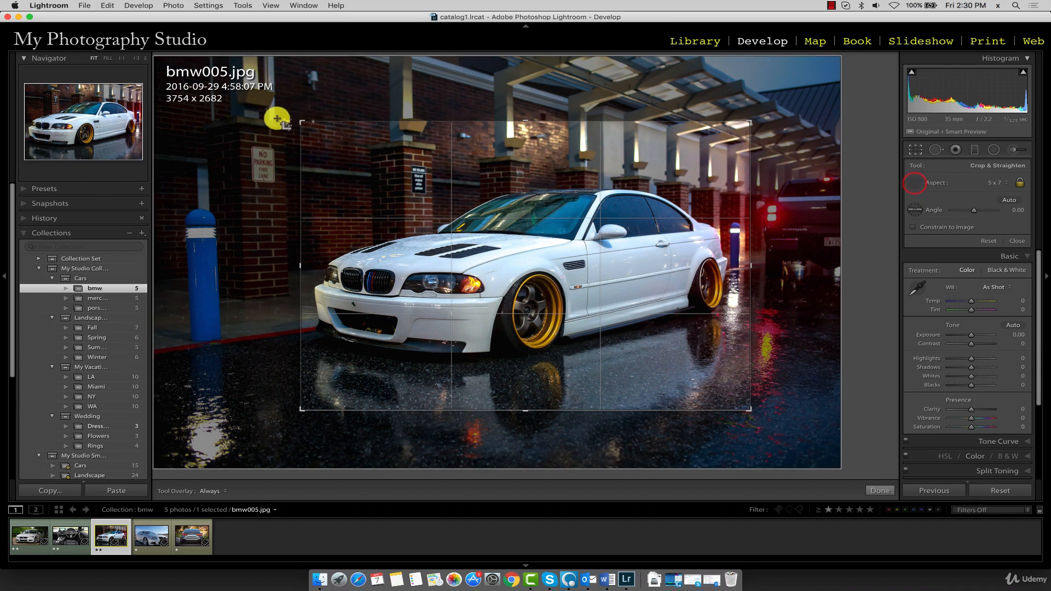
drag(296, 115, 614, 312)
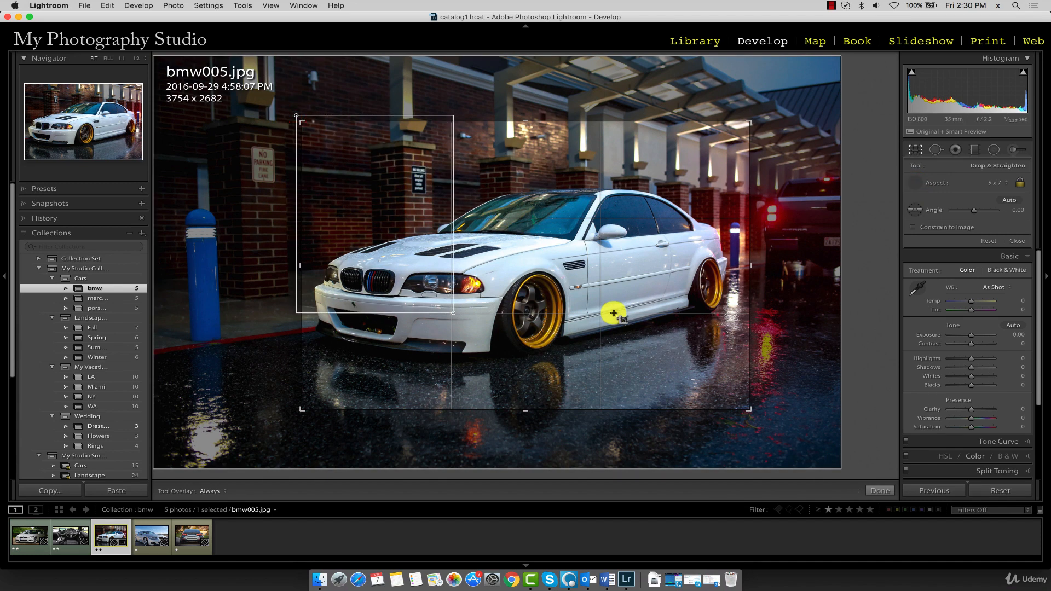
click(1021, 184)
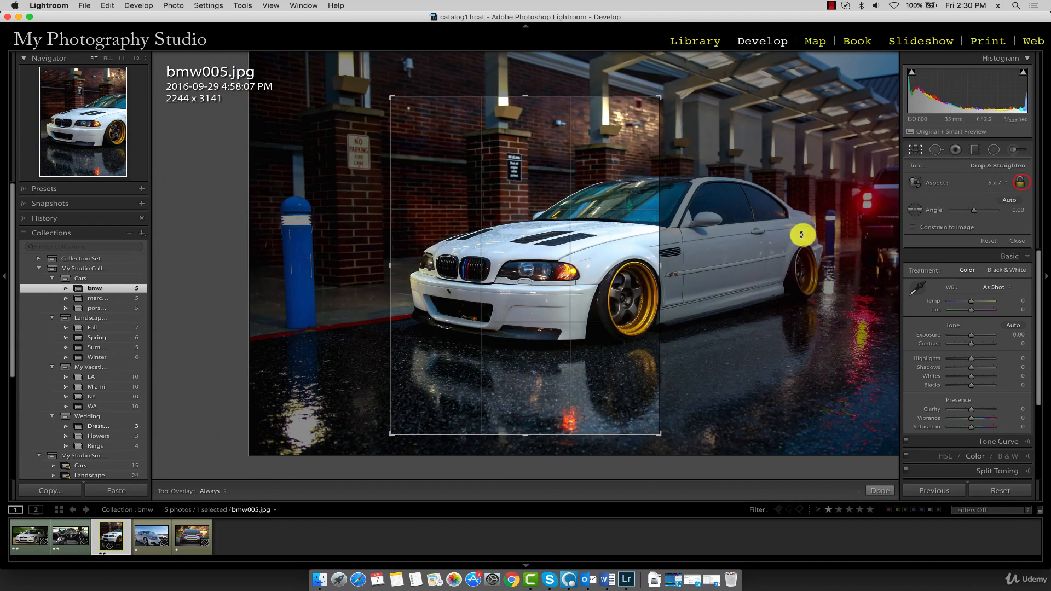
drag(661, 266, 755, 261)
drag(667, 301, 665, 310)
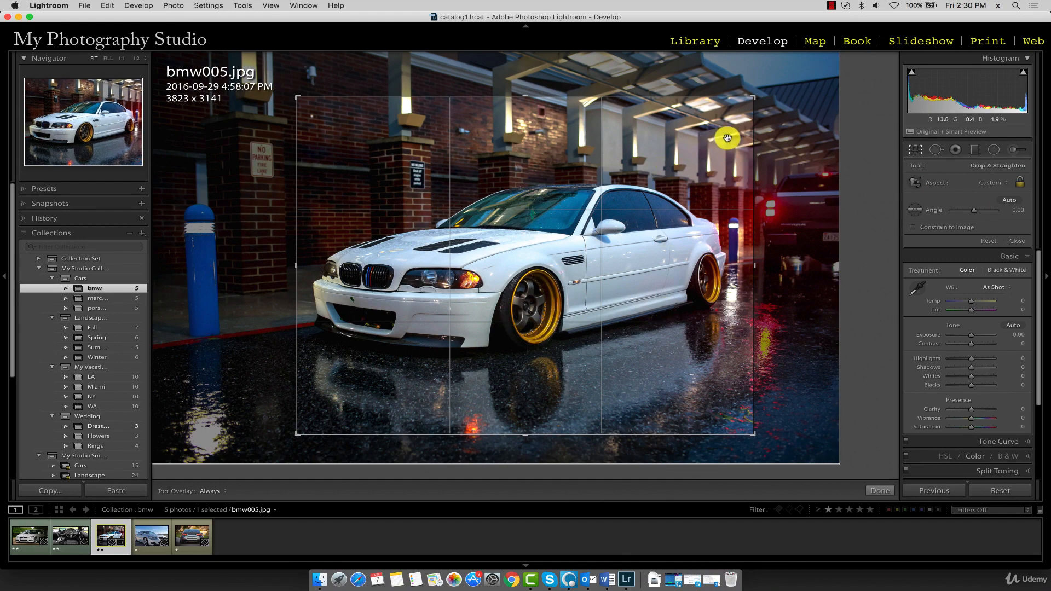
drag(524, 94, 524, 116)
drag(527, 410, 499, 378)
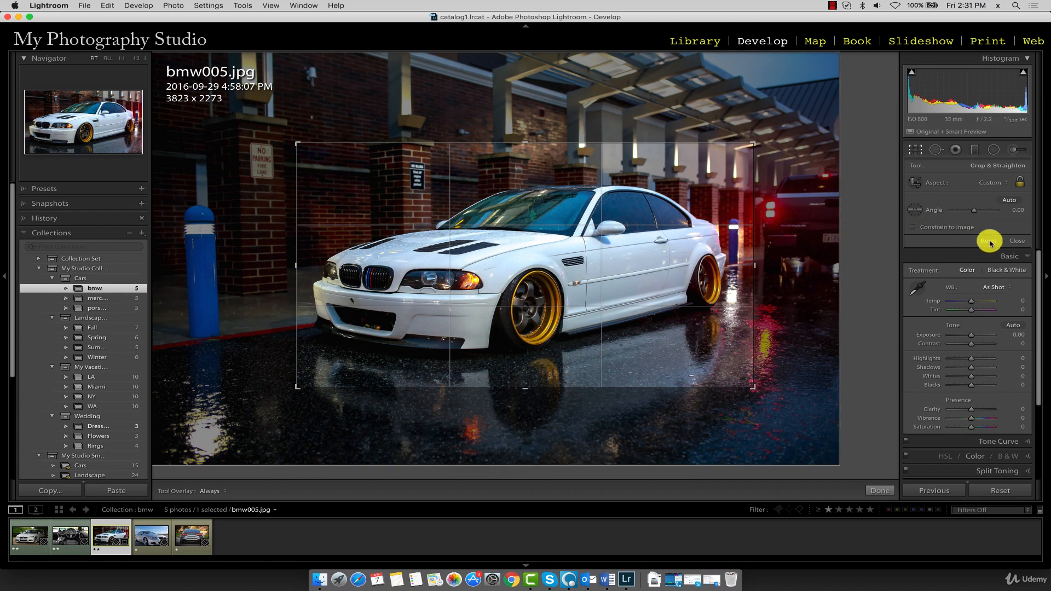
- Reset the crop and draw a new free-aspect crop frame of about 3780 x 1872 pixels around the car
click(981, 241)
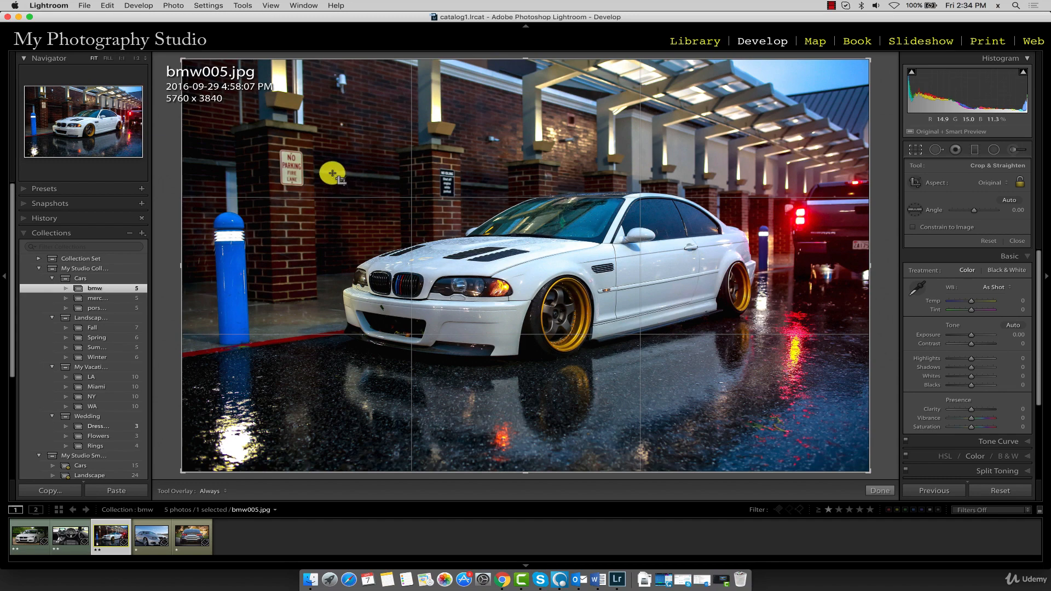
drag(329, 172, 781, 369)
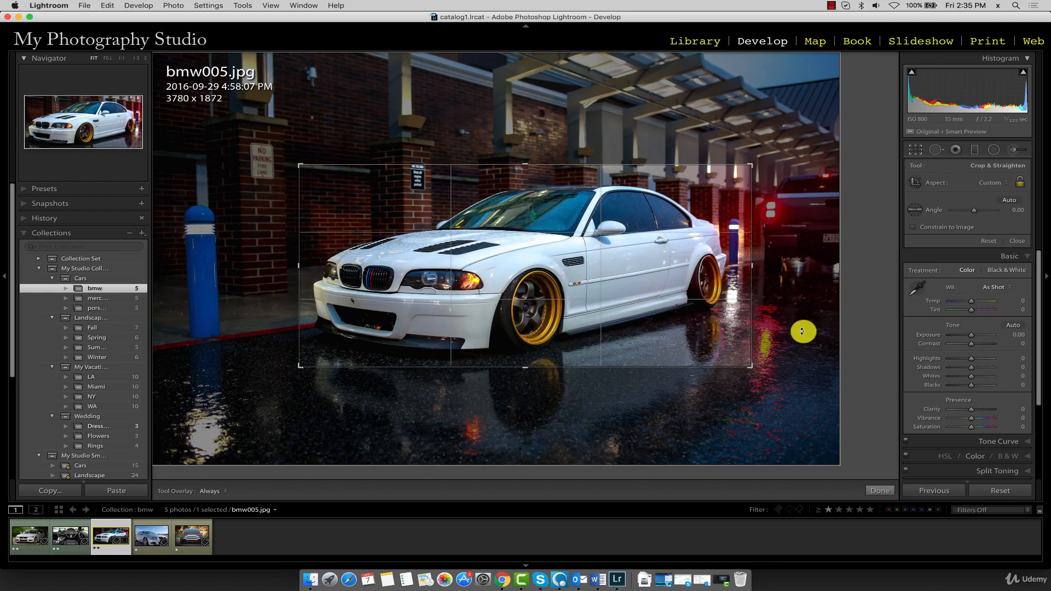
- Tilt the photo slightly counterclockwise with the Angle slider, and set the angle back to 0
drag(974, 210, 972, 213)
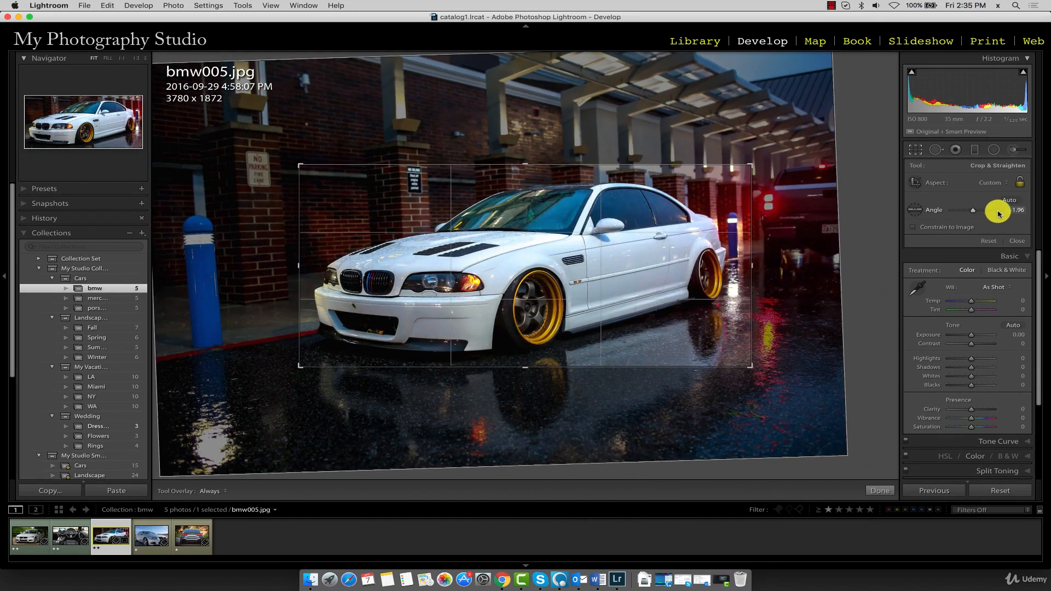
click(1009, 210)
text(0)
key(Return)
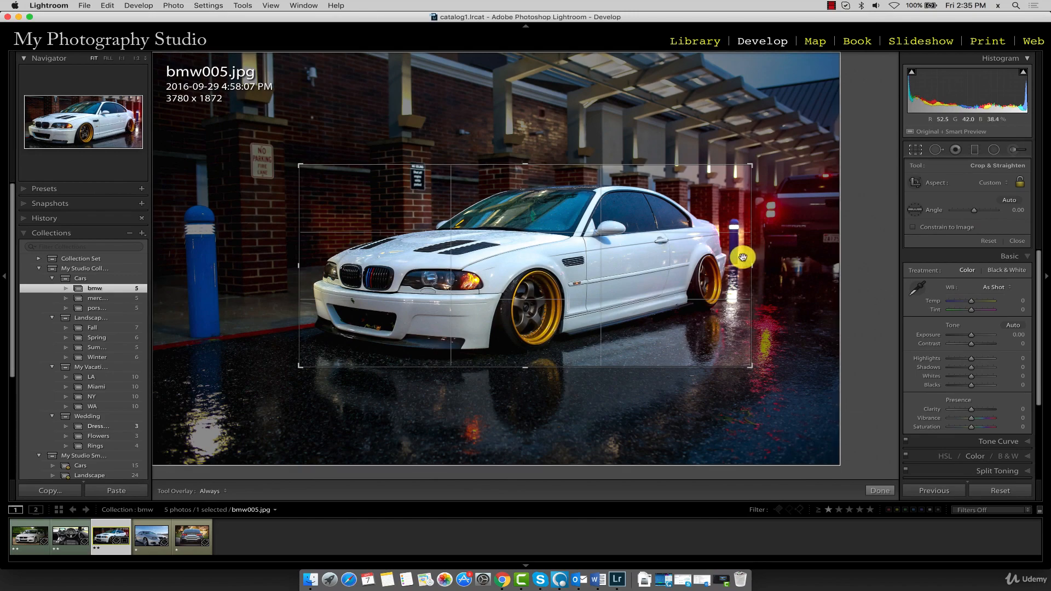
- Rotate the photo freehand from outside the crop frame, return the angle to 0, and reset all adjustments
mouse_move(788, 276)
mouse_down()
mouse_move(792, 289)
mouse_move(796, 258)
mouse_move(795, 301)
mouse_move(795, 277)
mouse_up()
click(1015, 210)
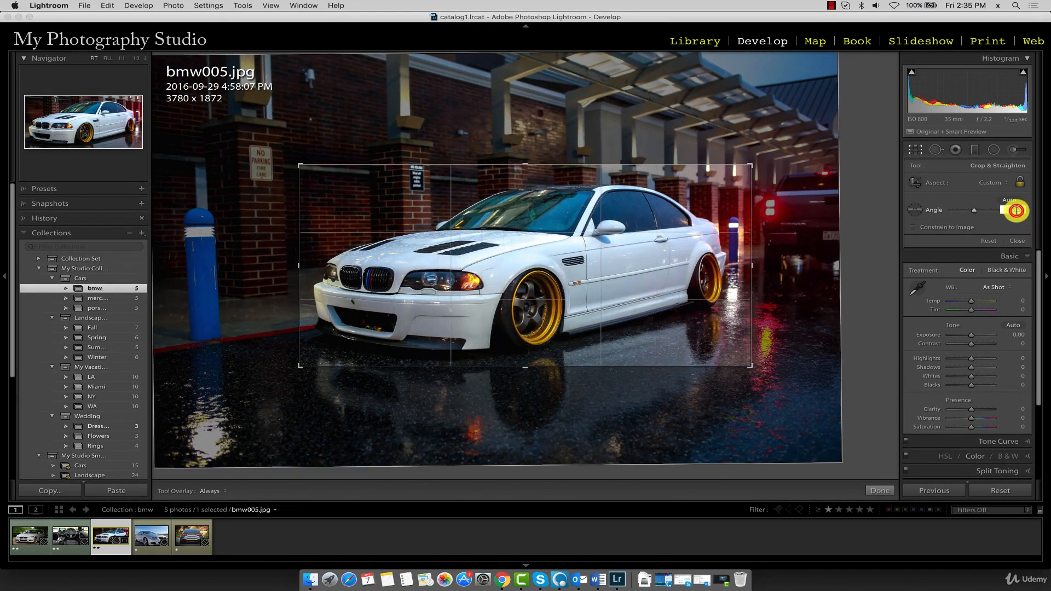
text(0)
key(Return)
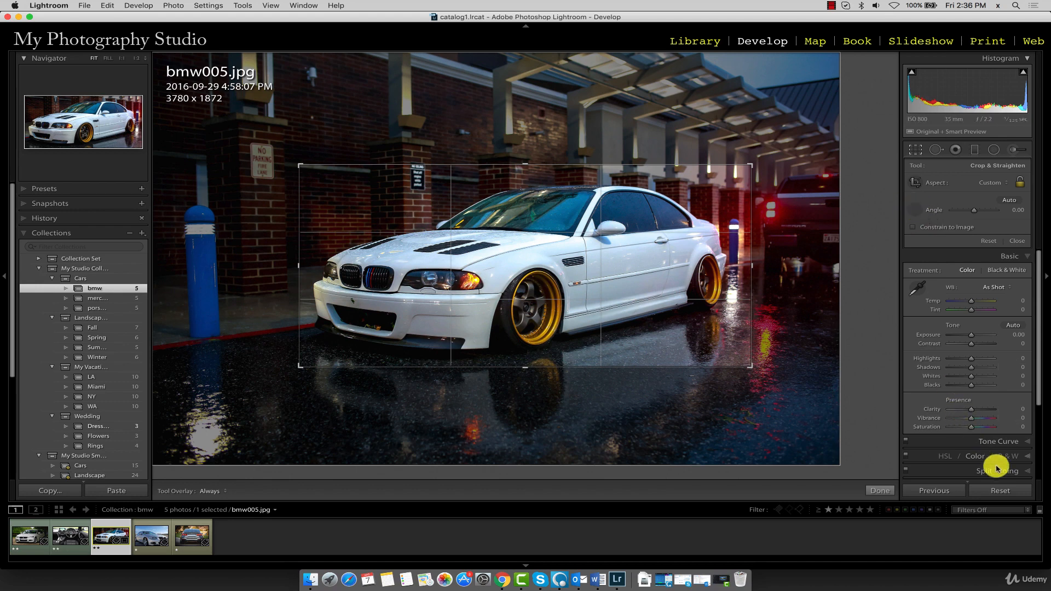
click(1000, 490)
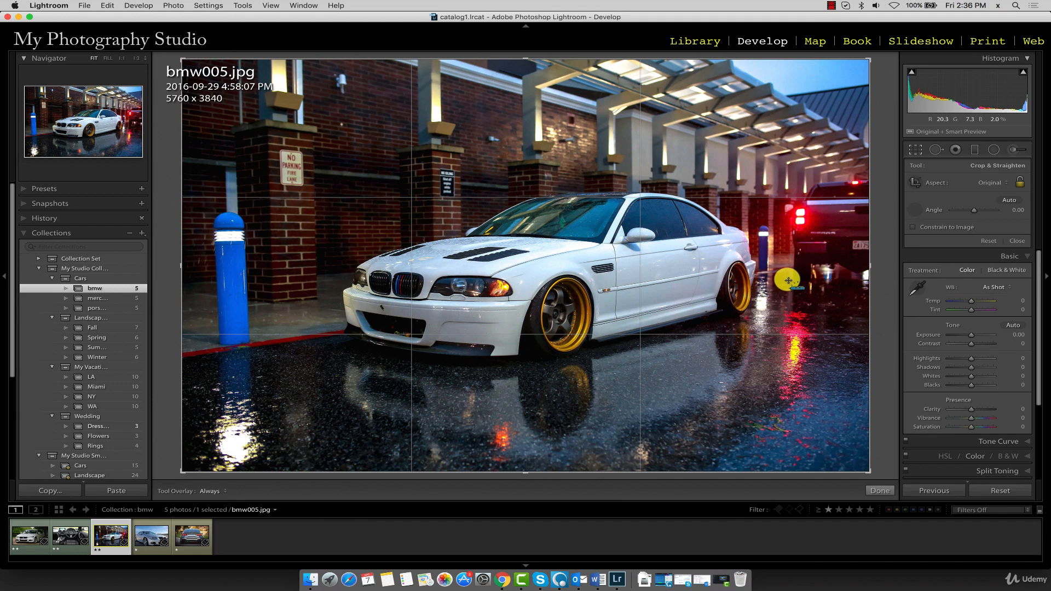
- Straighten the photo along a vertical line beside the parked truck, and reset all adjustments
drag(787, 280, 787, 276)
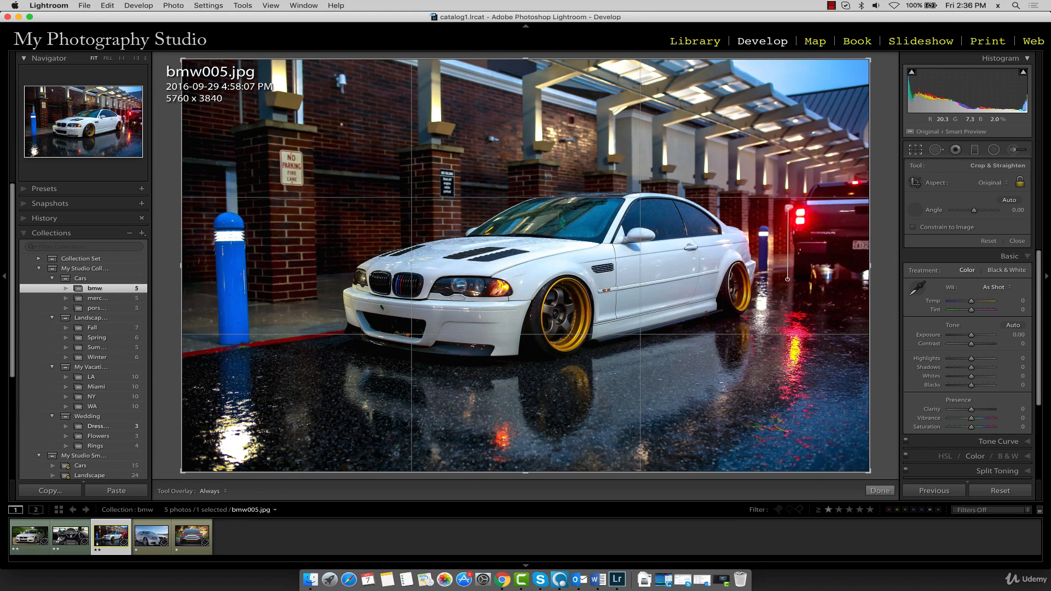
drag(788, 207, 787, 207)
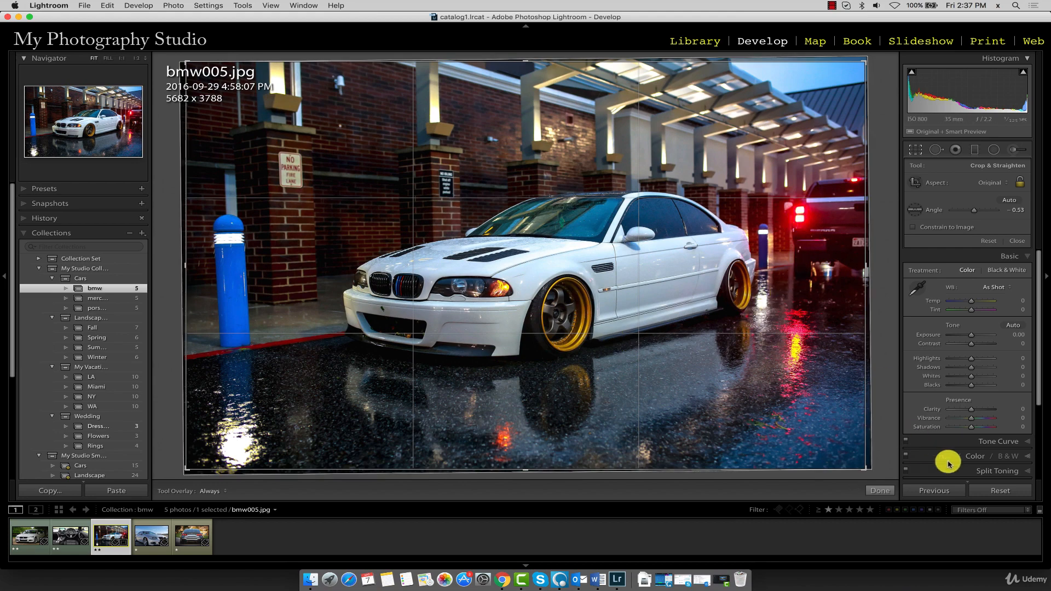
click(999, 490)
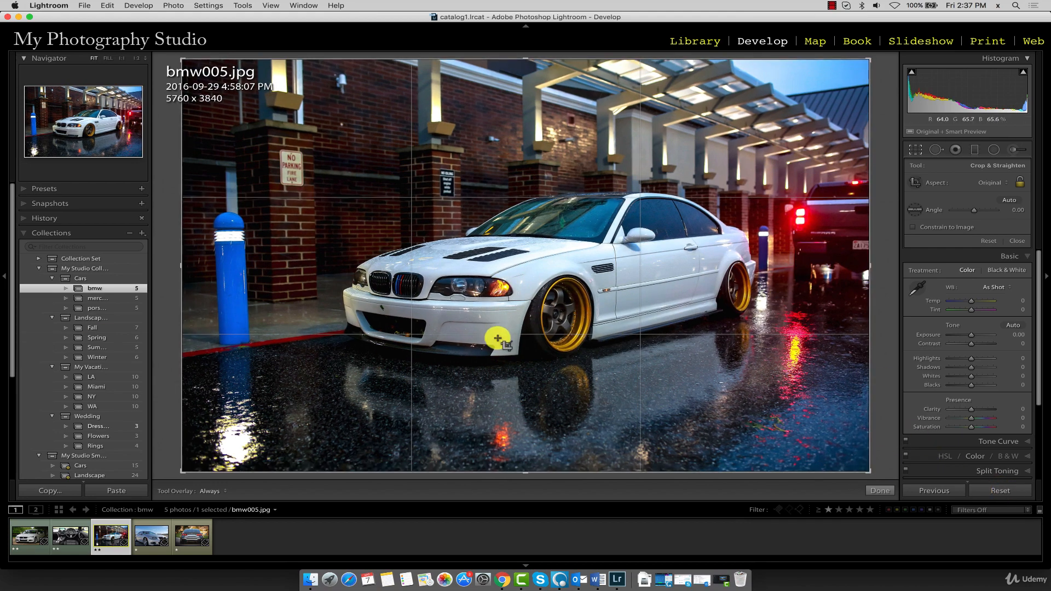
- Straighten the photo along a line joining the bottoms of the car's front and rear wheels, and reset all adjustments
click(920, 209)
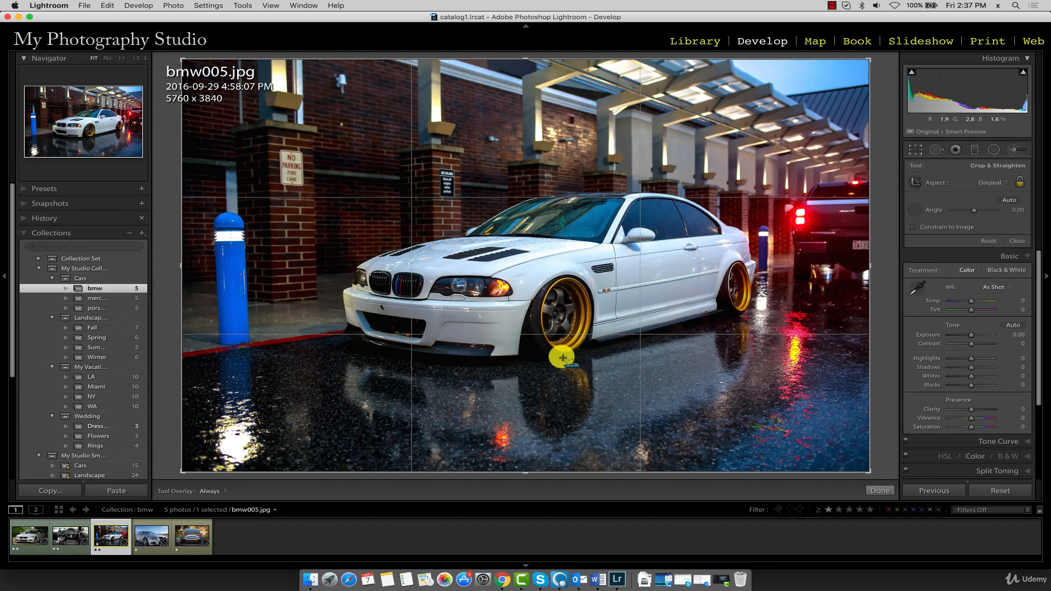
drag(565, 356, 746, 314)
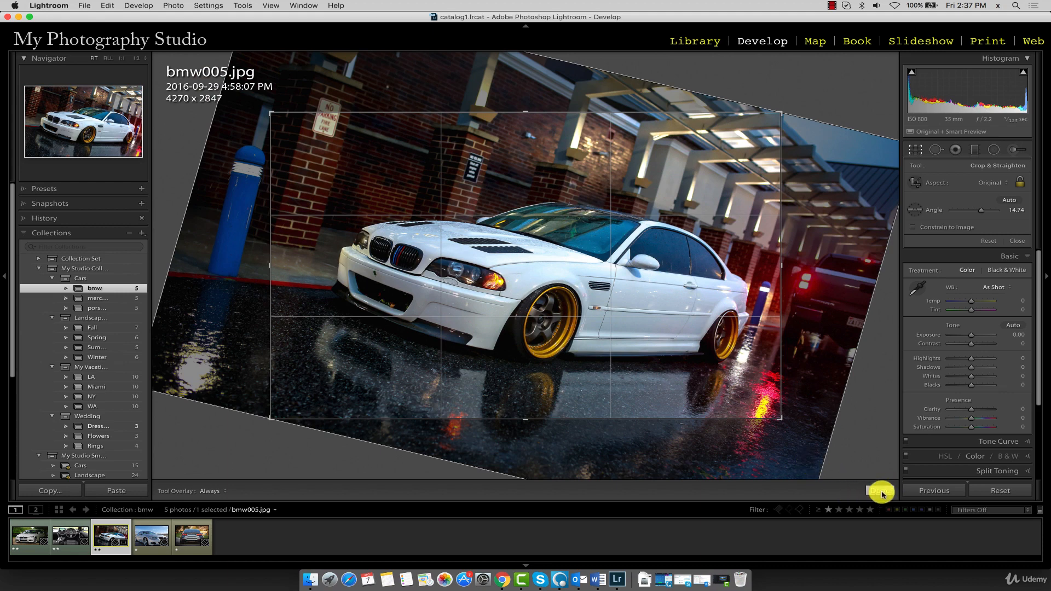
click(1002, 491)
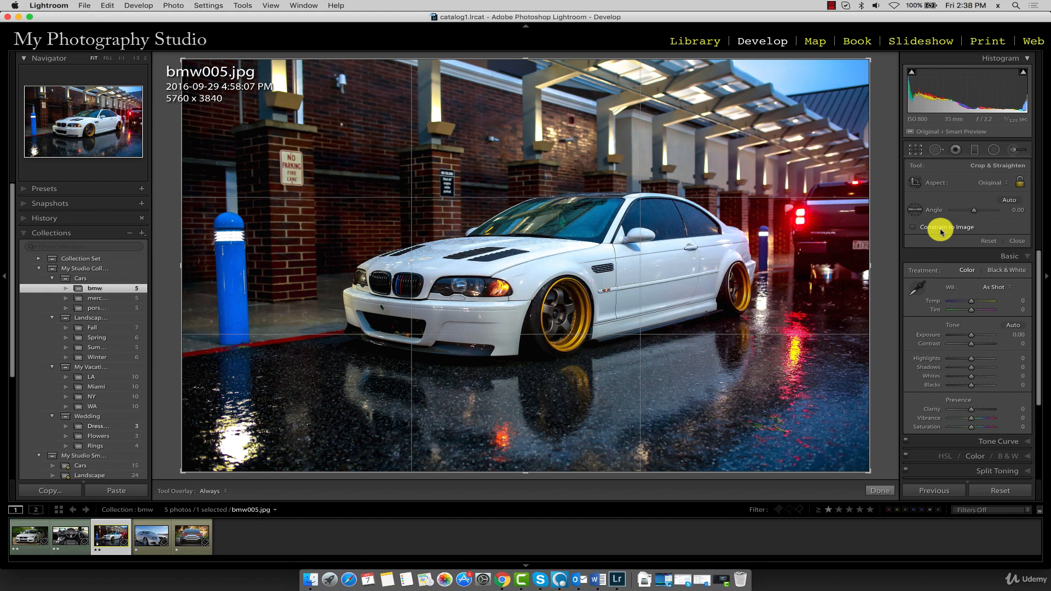
- Set the manual lens correction's Distortion amount to +53 and constrain the crop to the image
scroll(979, 377, down, 4)
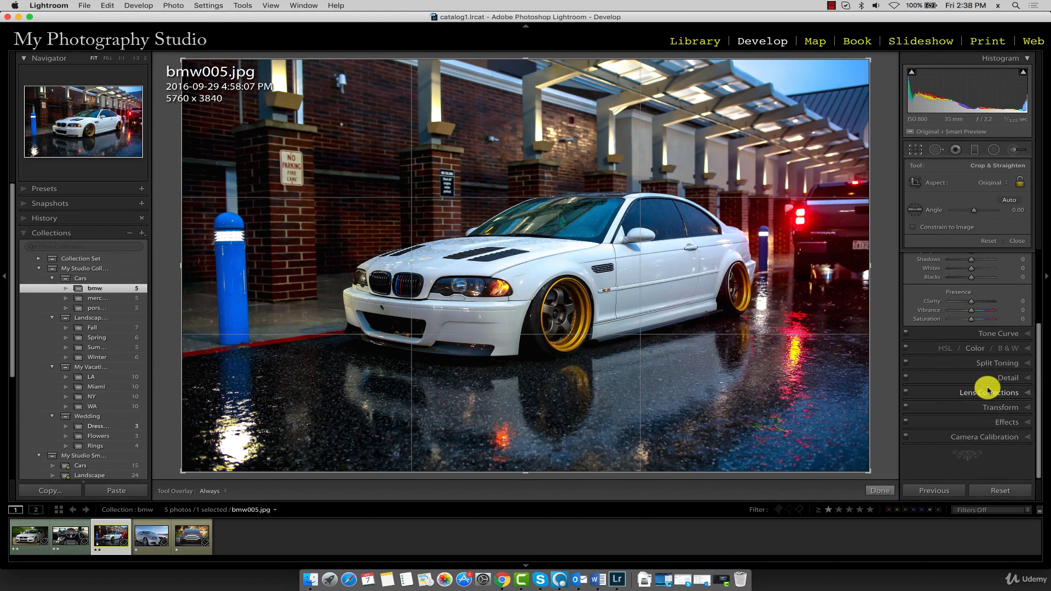
click(1027, 393)
click(982, 313)
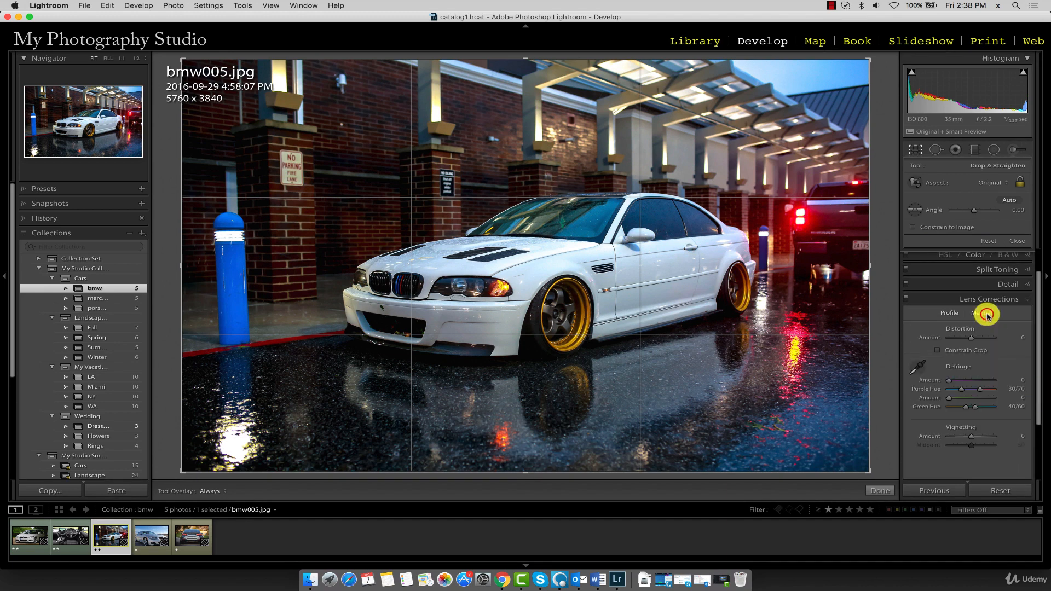
drag(971, 337, 983, 338)
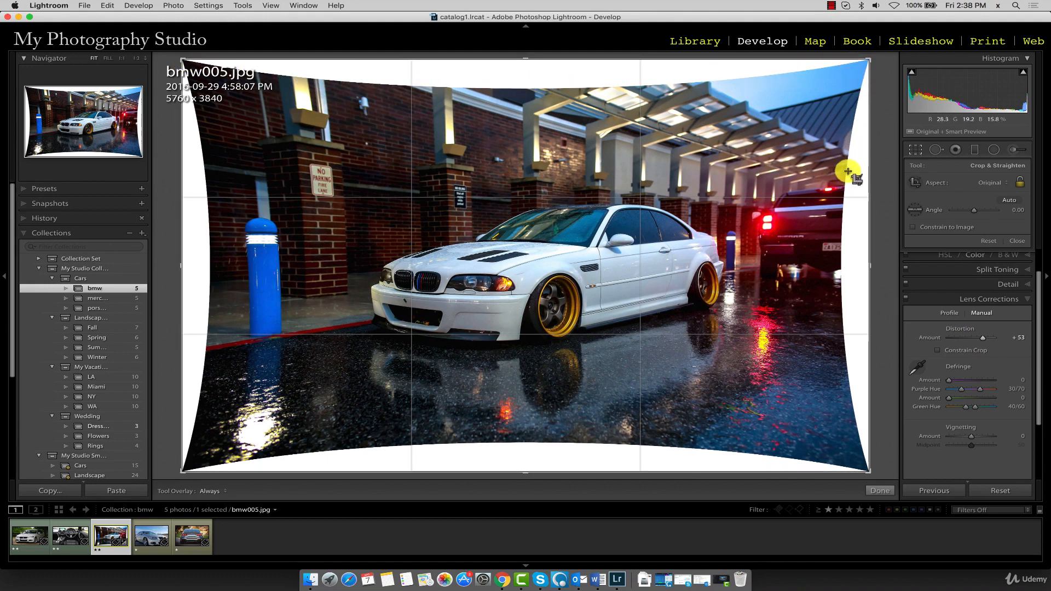
click(947, 228)
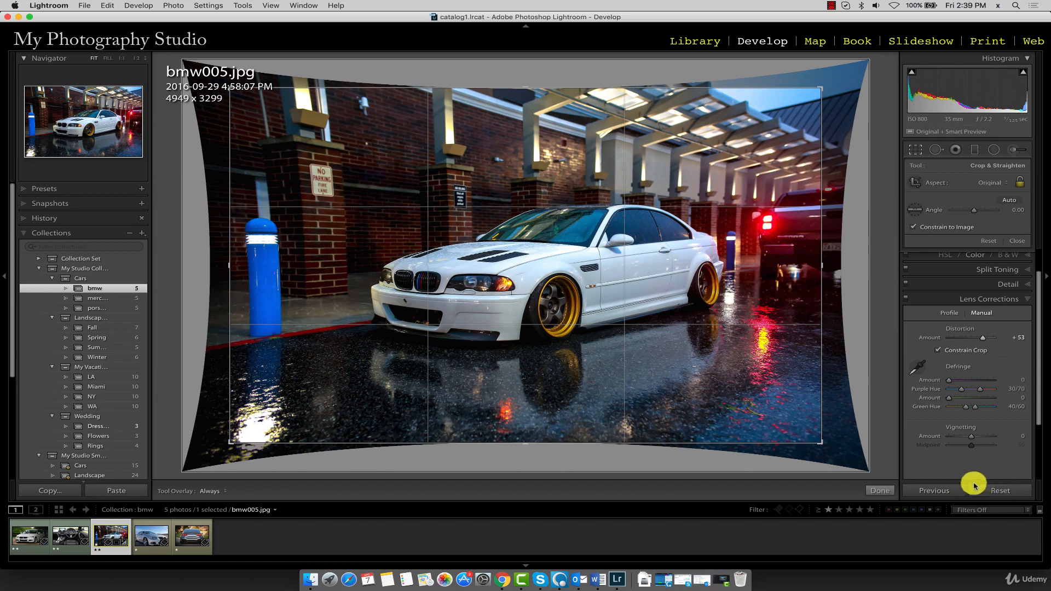
- Reset all adjustments on the photo and close the Crop & Straighten tool
click(1003, 491)
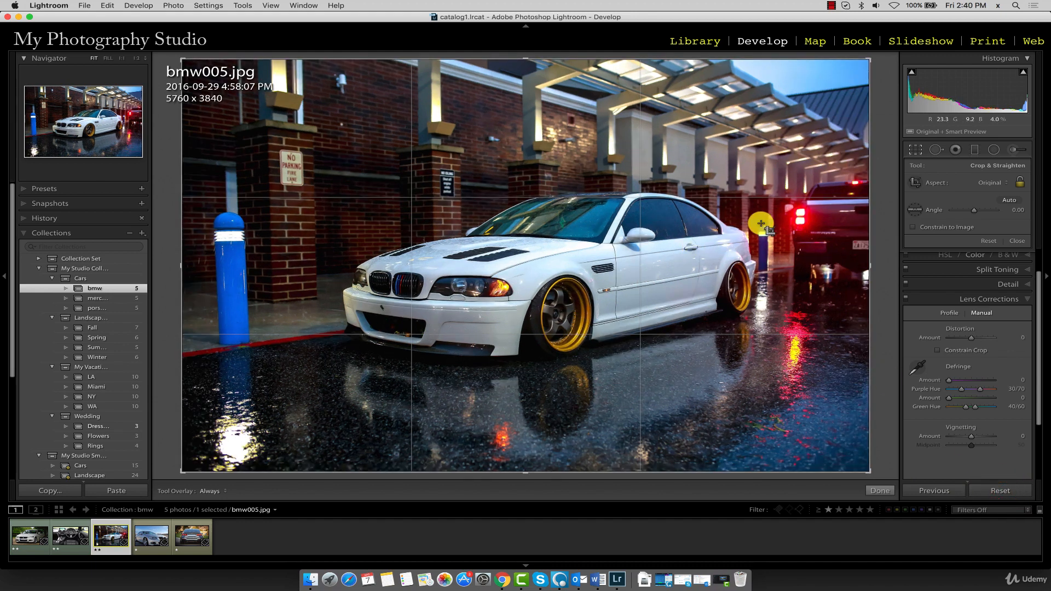
click(918, 151)
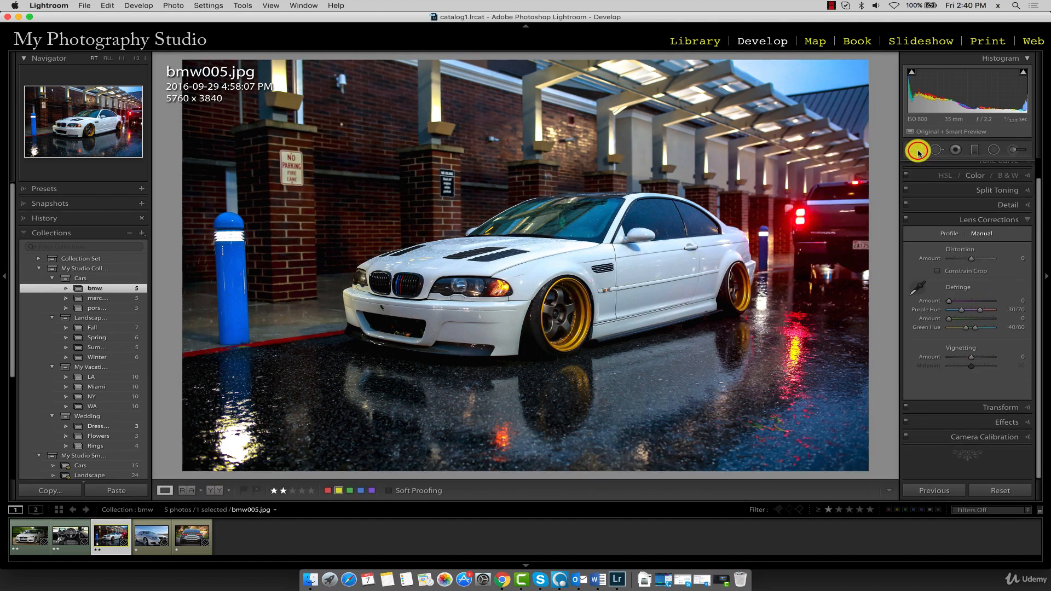